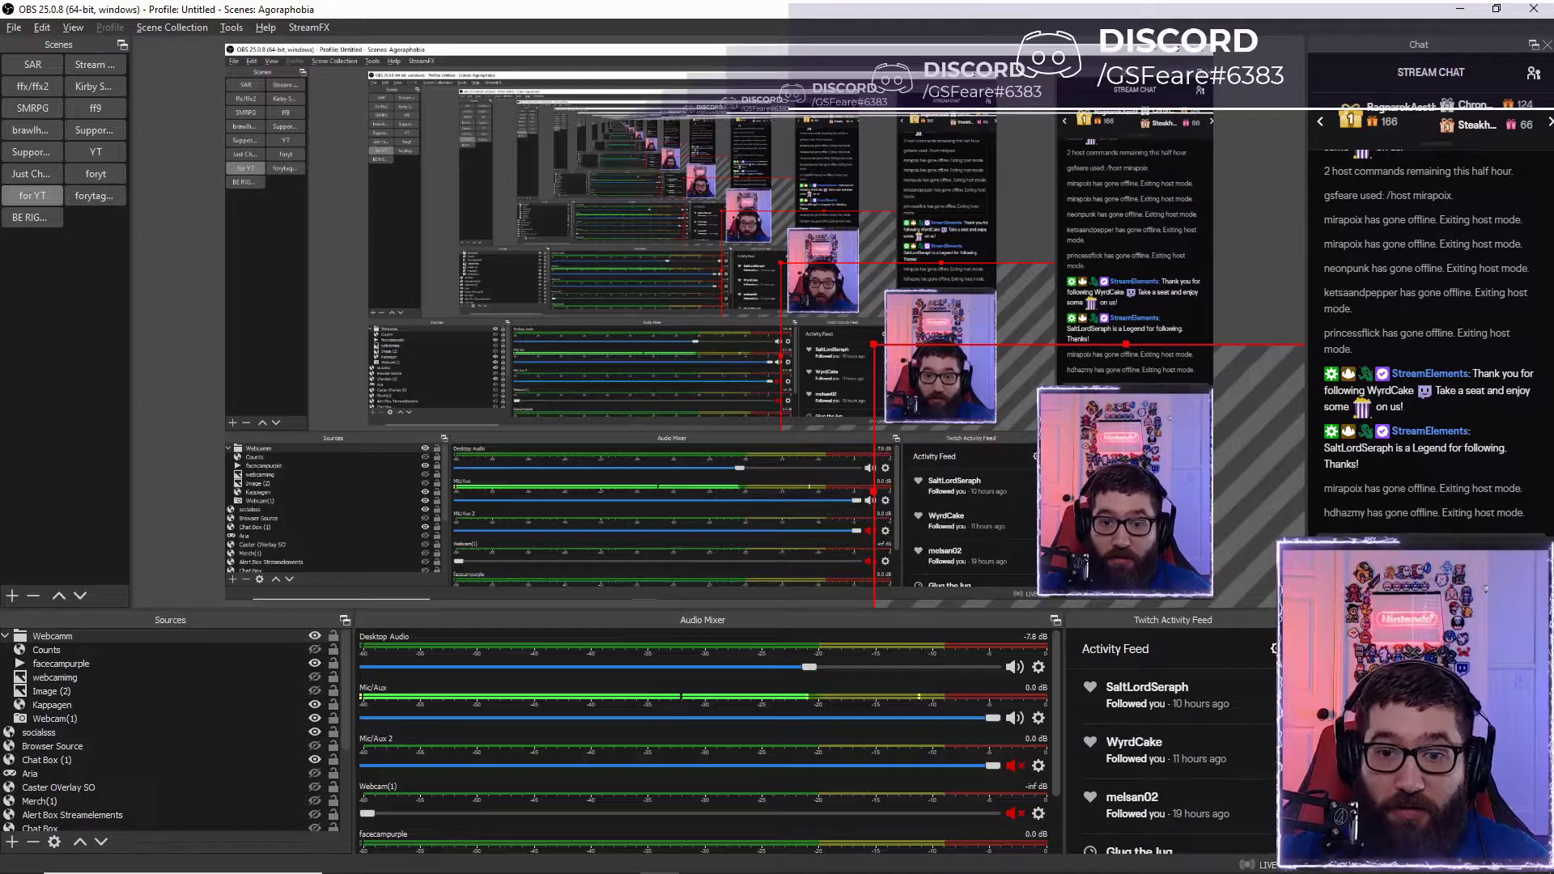
- Bring up the Socials showcase widget post in the StreamElements Discord #widget-share channel
{"action": "mouse_move", "coordinate": [331, 871]}
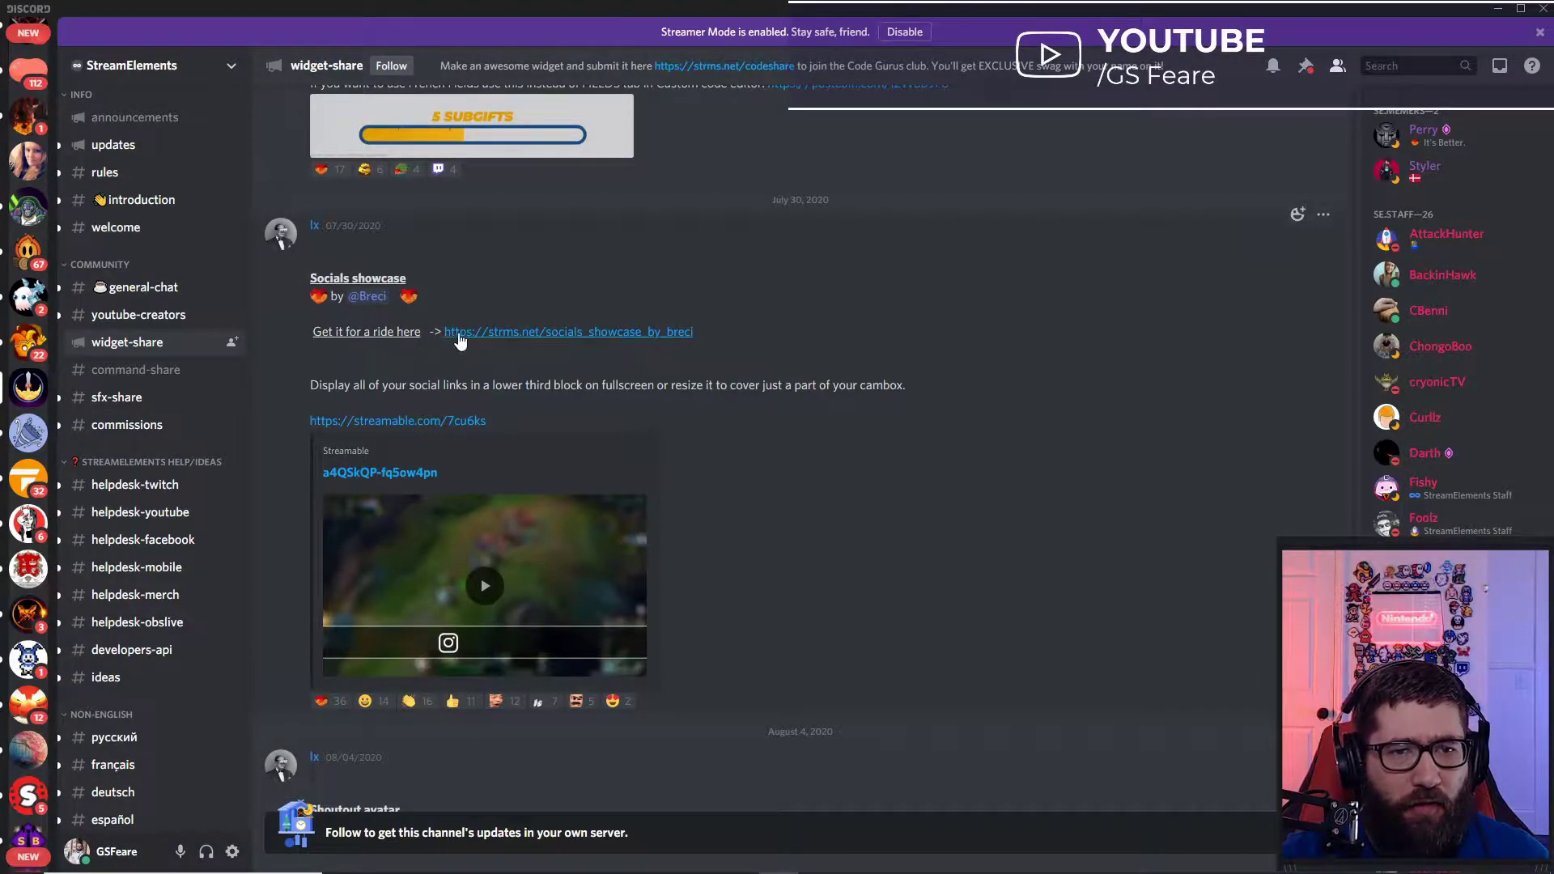
- Show the StreamElements My overlays page listing Socials Showcase by Breci in Chrome
{"action": "mouse_move", "coordinate": [607, 871]}
{"action": "left_click", "coordinate": [501, 860]}
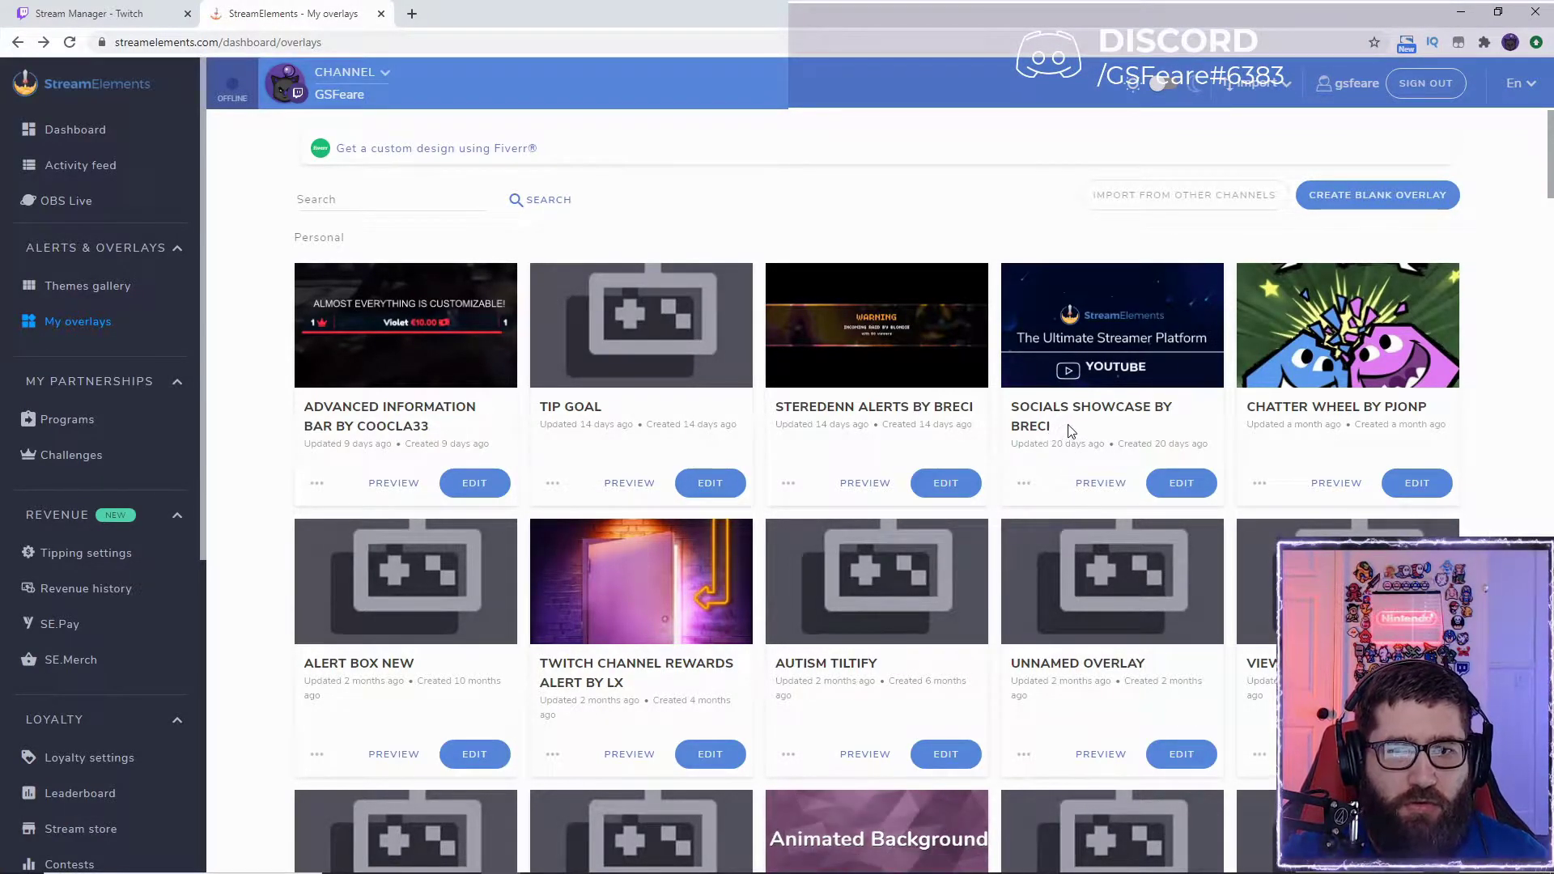
- Open Socials Showcase by Breci in the overlay editor and select its Socials Showcase layer
{"action": "left_click", "coordinate": [1181, 484]}
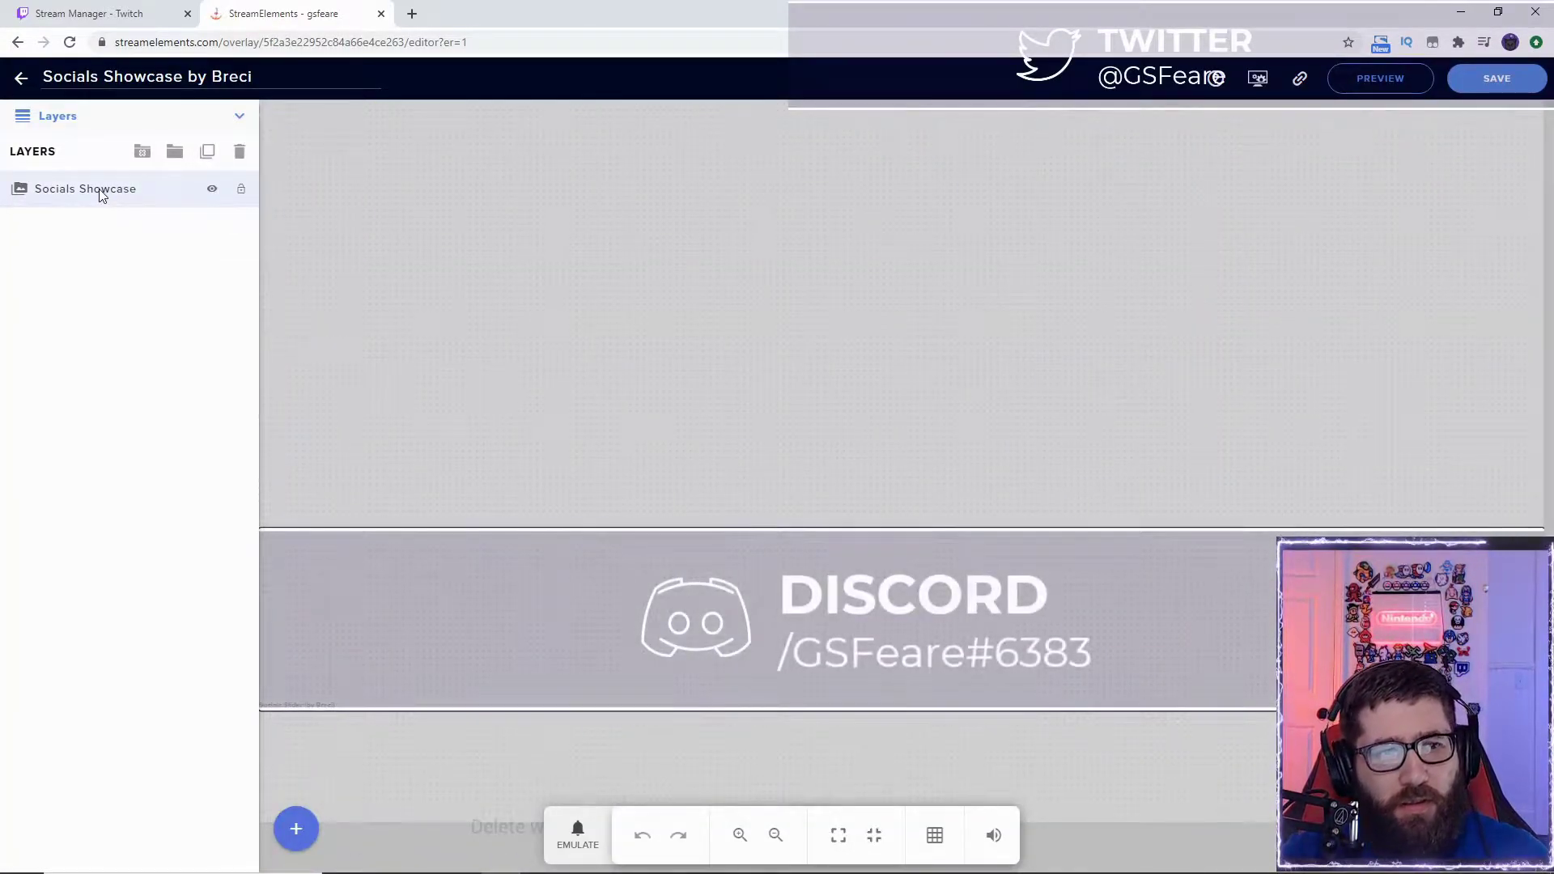
{"action": "left_click", "coordinate": [99, 194]}
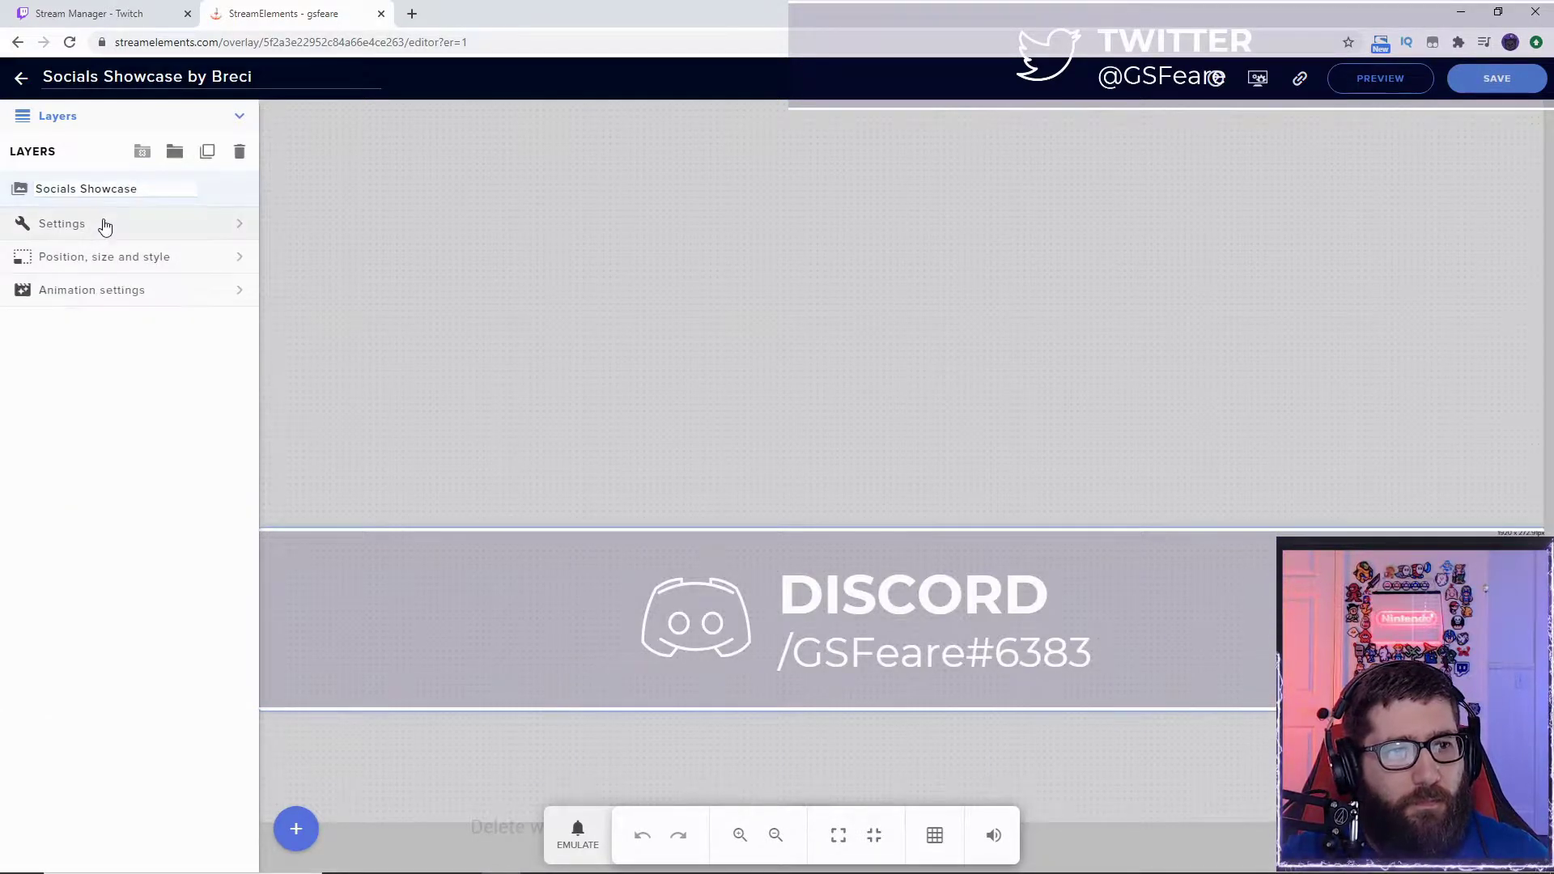
- Check the layer's Activation settings: Show on load stays No, chat command !socials
{"action": "left_click", "coordinate": [104, 224]}
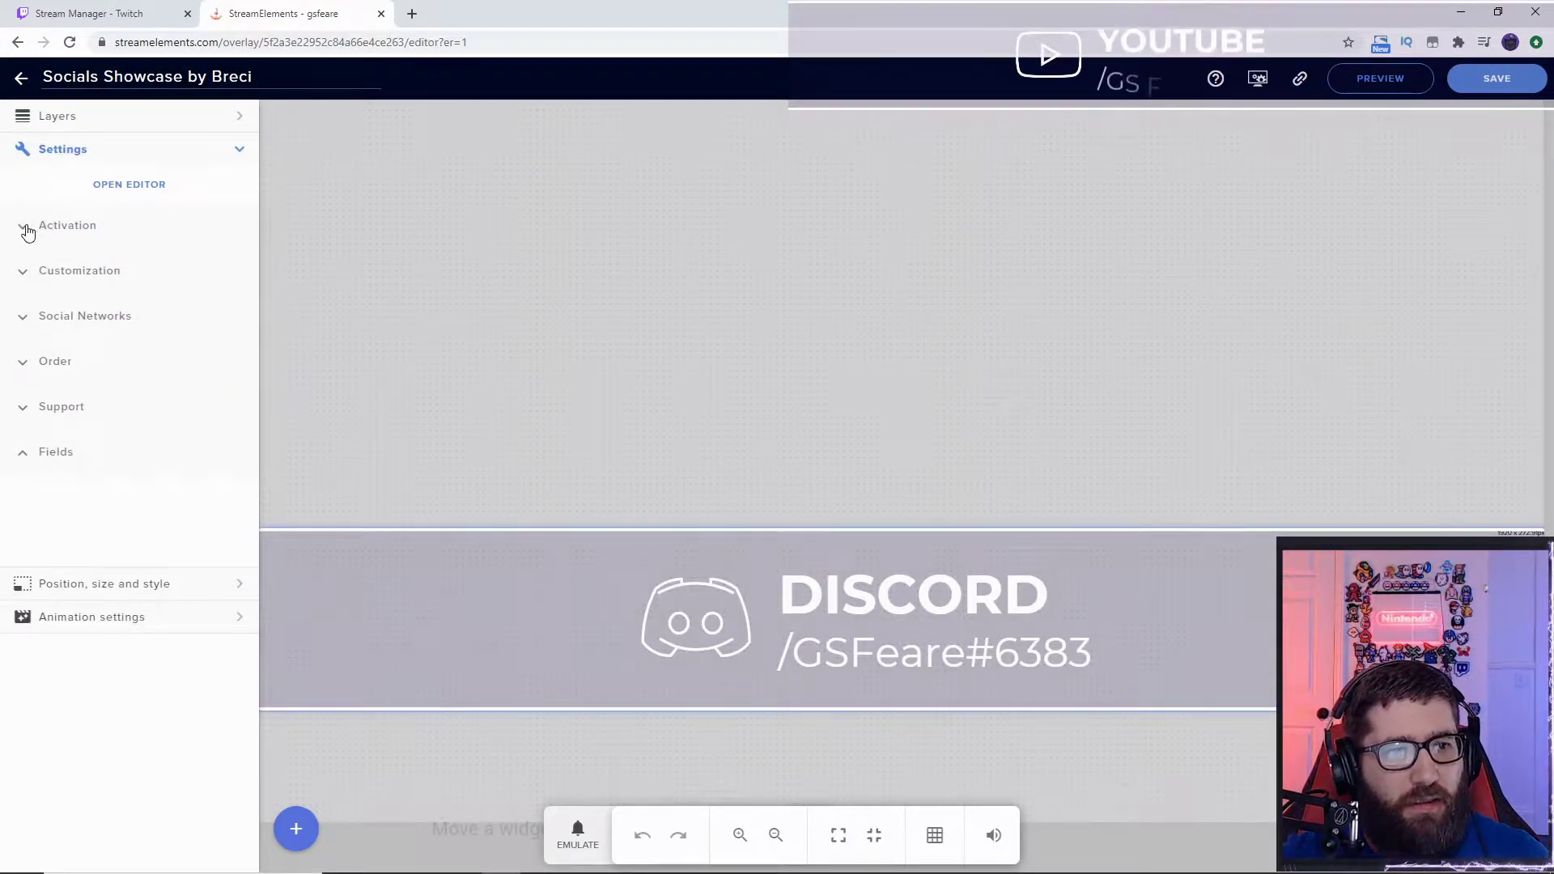
{"action": "left_click", "coordinate": [24, 229]}
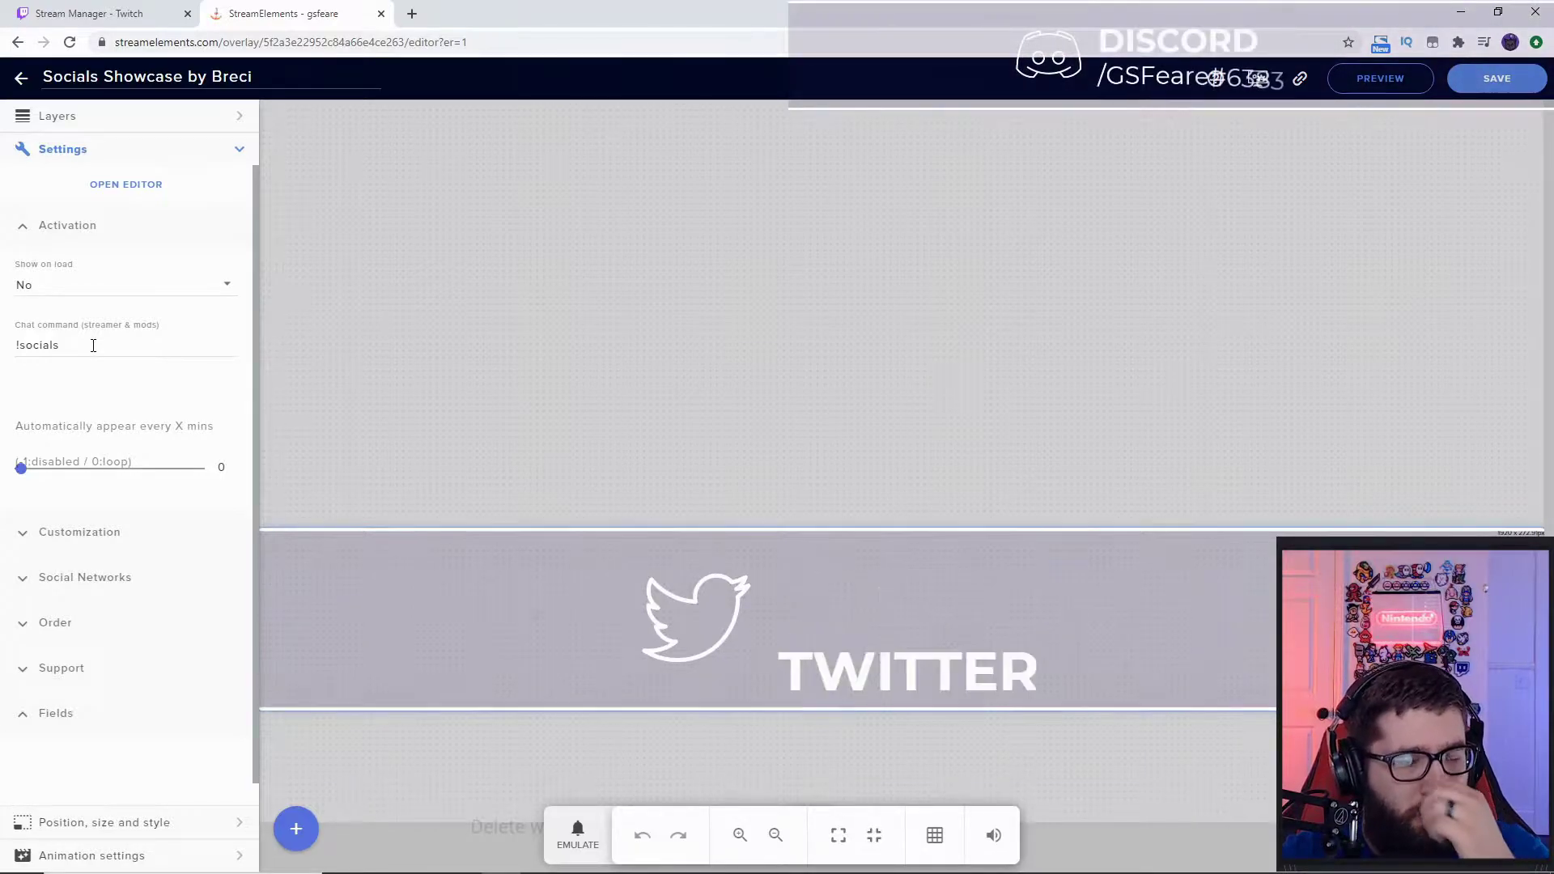
{"action": "left_click", "coordinate": [111, 291]}
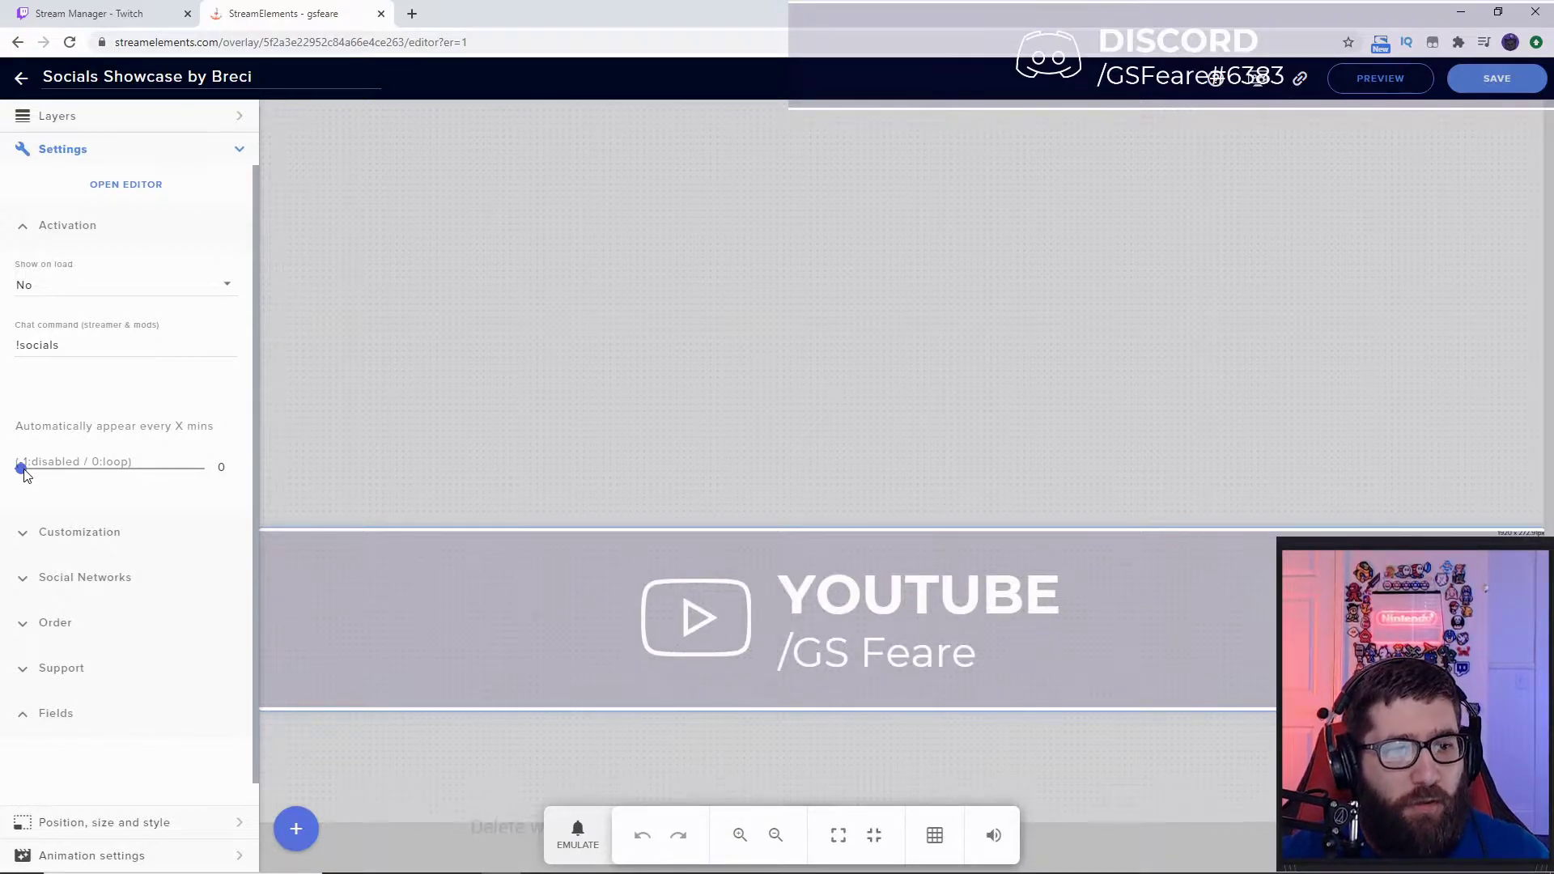
- Review Customization (colours, Montserrat font, idle time 5), then expand the Social Networks handle fields
{"action": "left_click", "coordinate": [20, 538]}
{"action": "scroll", "coordinate": [81, 470], "scroll_direction": "down", "scroll_amount": 2}
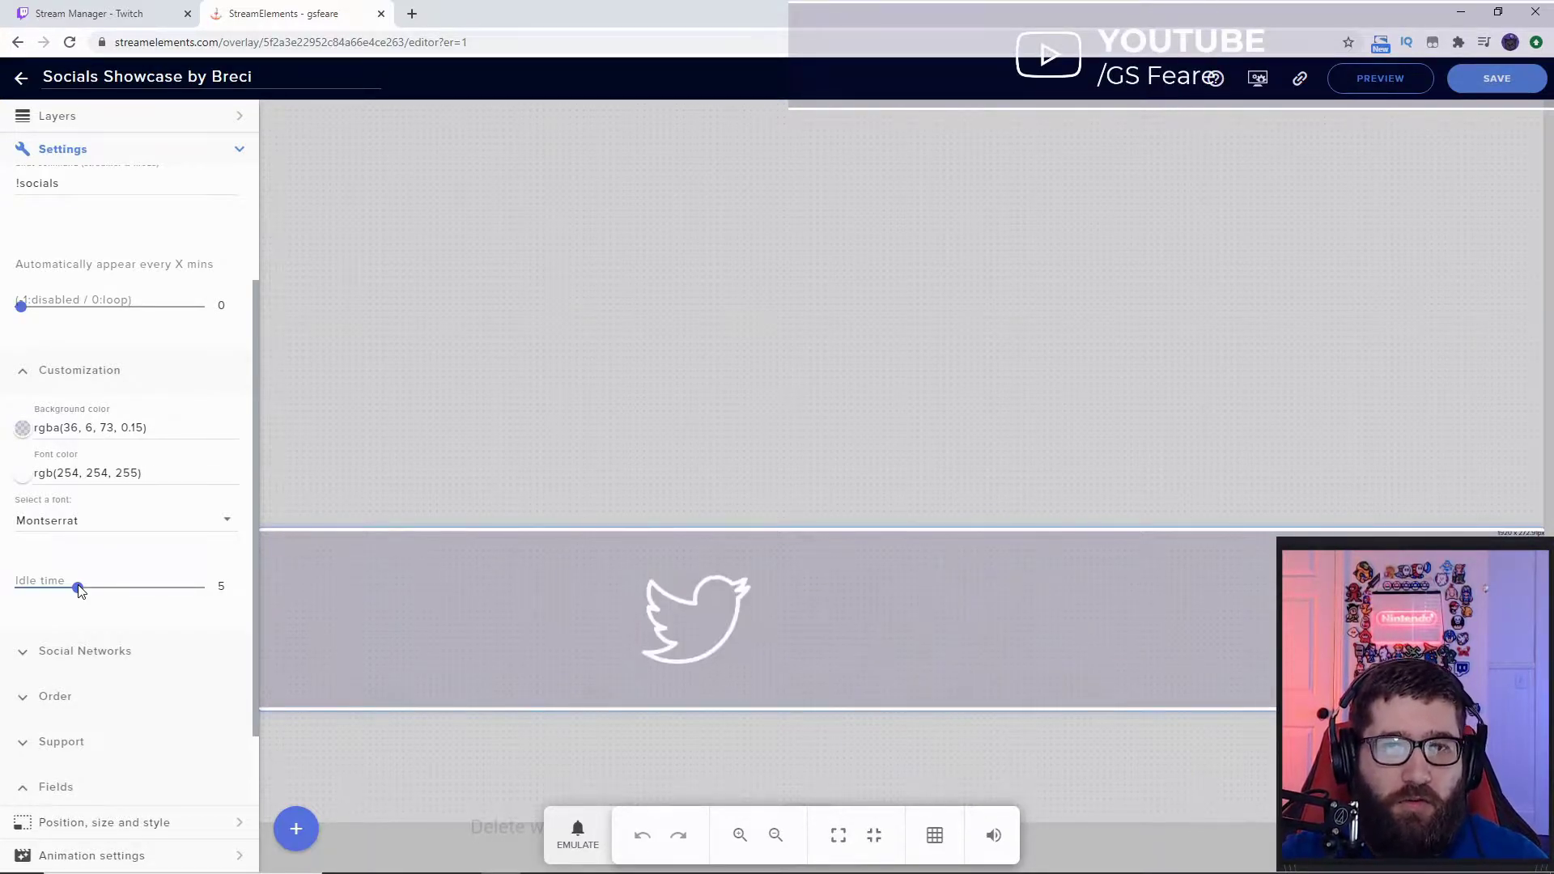
{"action": "left_click", "coordinate": [29, 660]}
- Review the Twitter handle among the social network name entries
{"action": "scroll", "coordinate": [141, 614], "scroll_direction": "down", "scroll_amount": 2}
{"action": "scroll", "coordinate": [158, 571], "scroll_direction": "down", "scroll_amount": 1}
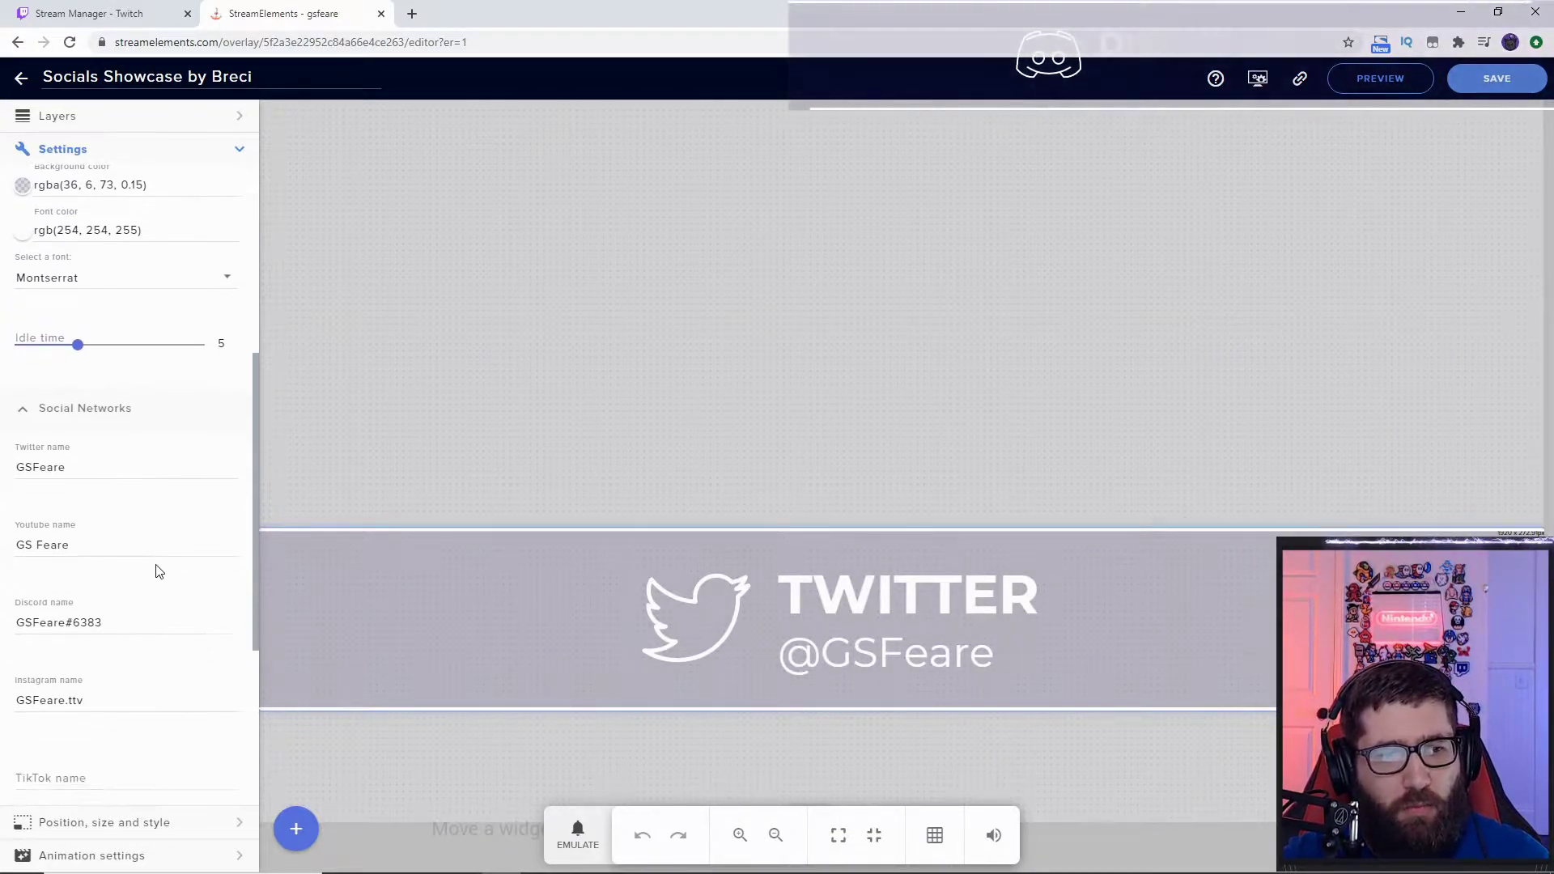
{"action": "left_click", "coordinate": [112, 467]}
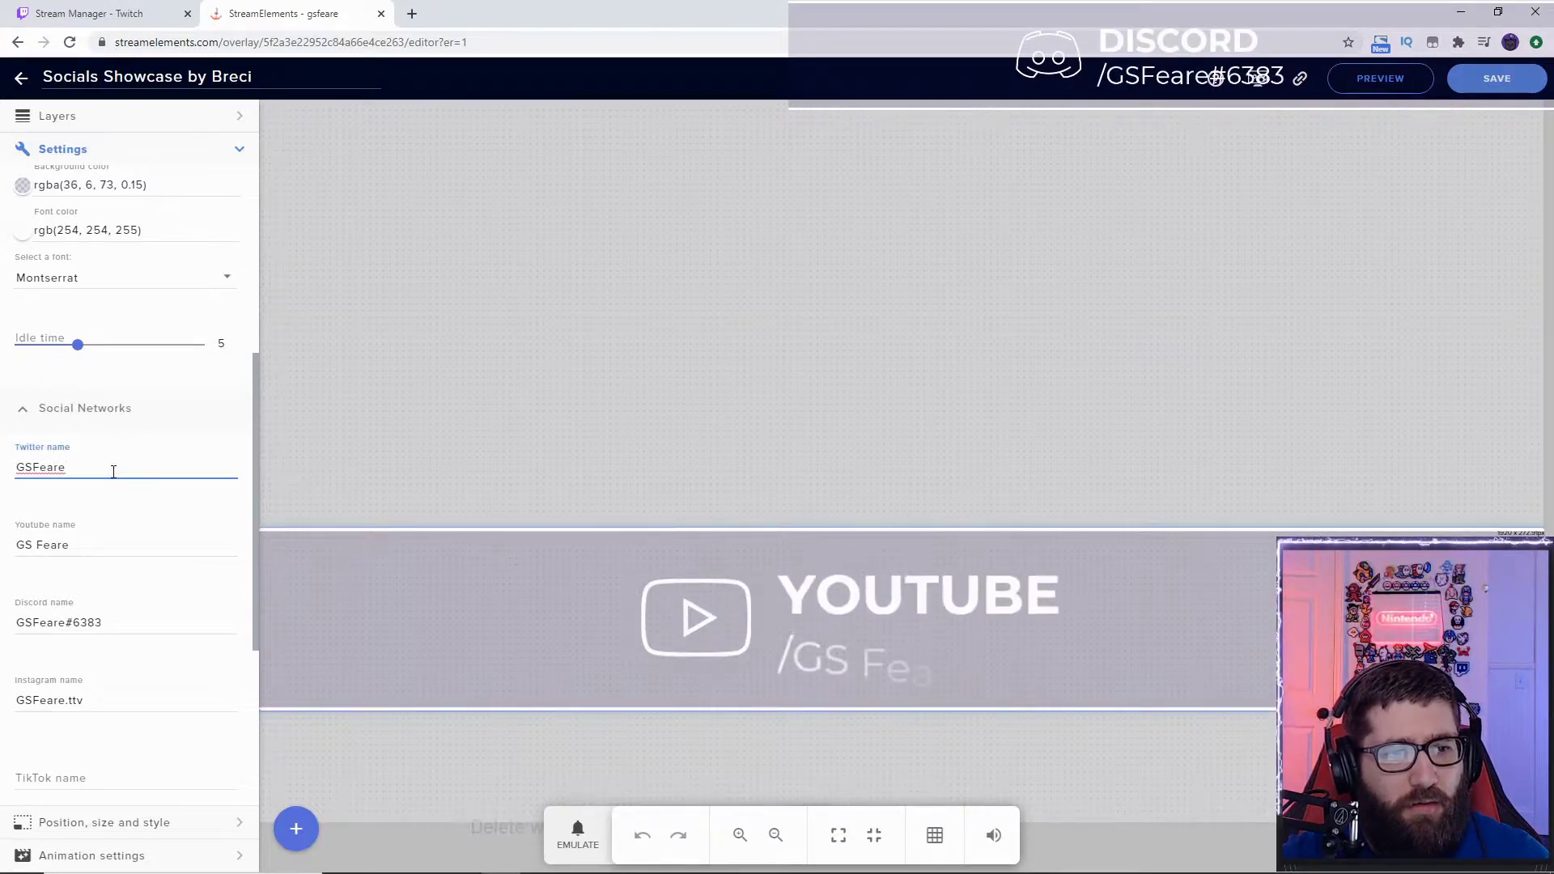
- Expand Order to view the slots: Discord 1st, Twitter 2nd, empty 3rd, YouTube 4th
{"action": "scroll", "coordinate": [111, 502], "scroll_direction": "down", "scroll_amount": 1}
{"action": "scroll", "coordinate": [148, 484], "scroll_direction": "down", "scroll_amount": 1}
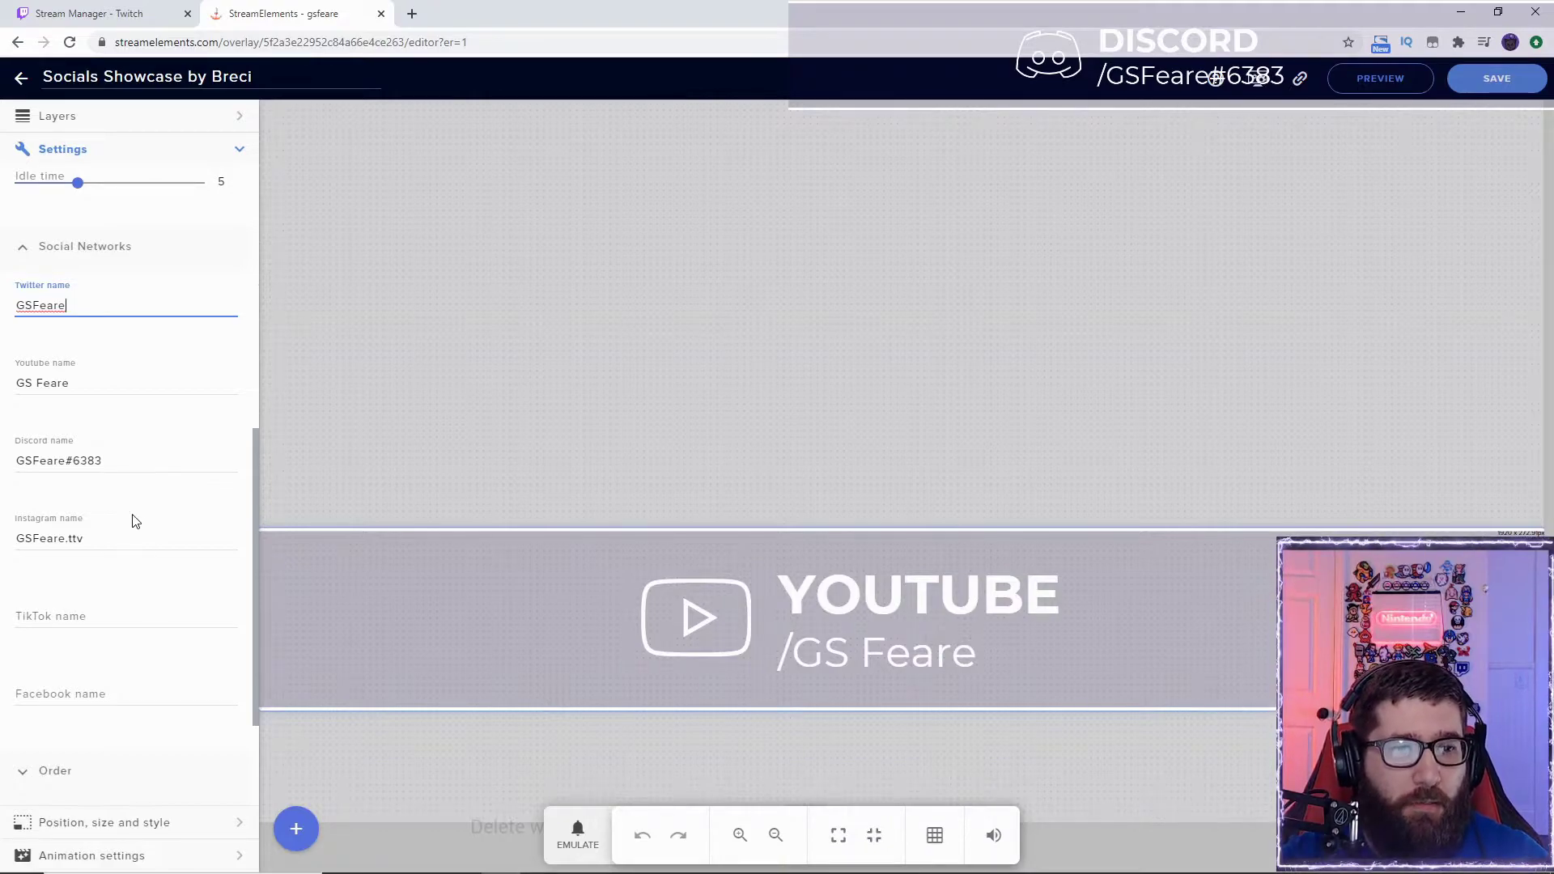
{"action": "scroll", "coordinate": [136, 603], "scroll_direction": "down", "scroll_amount": 1}
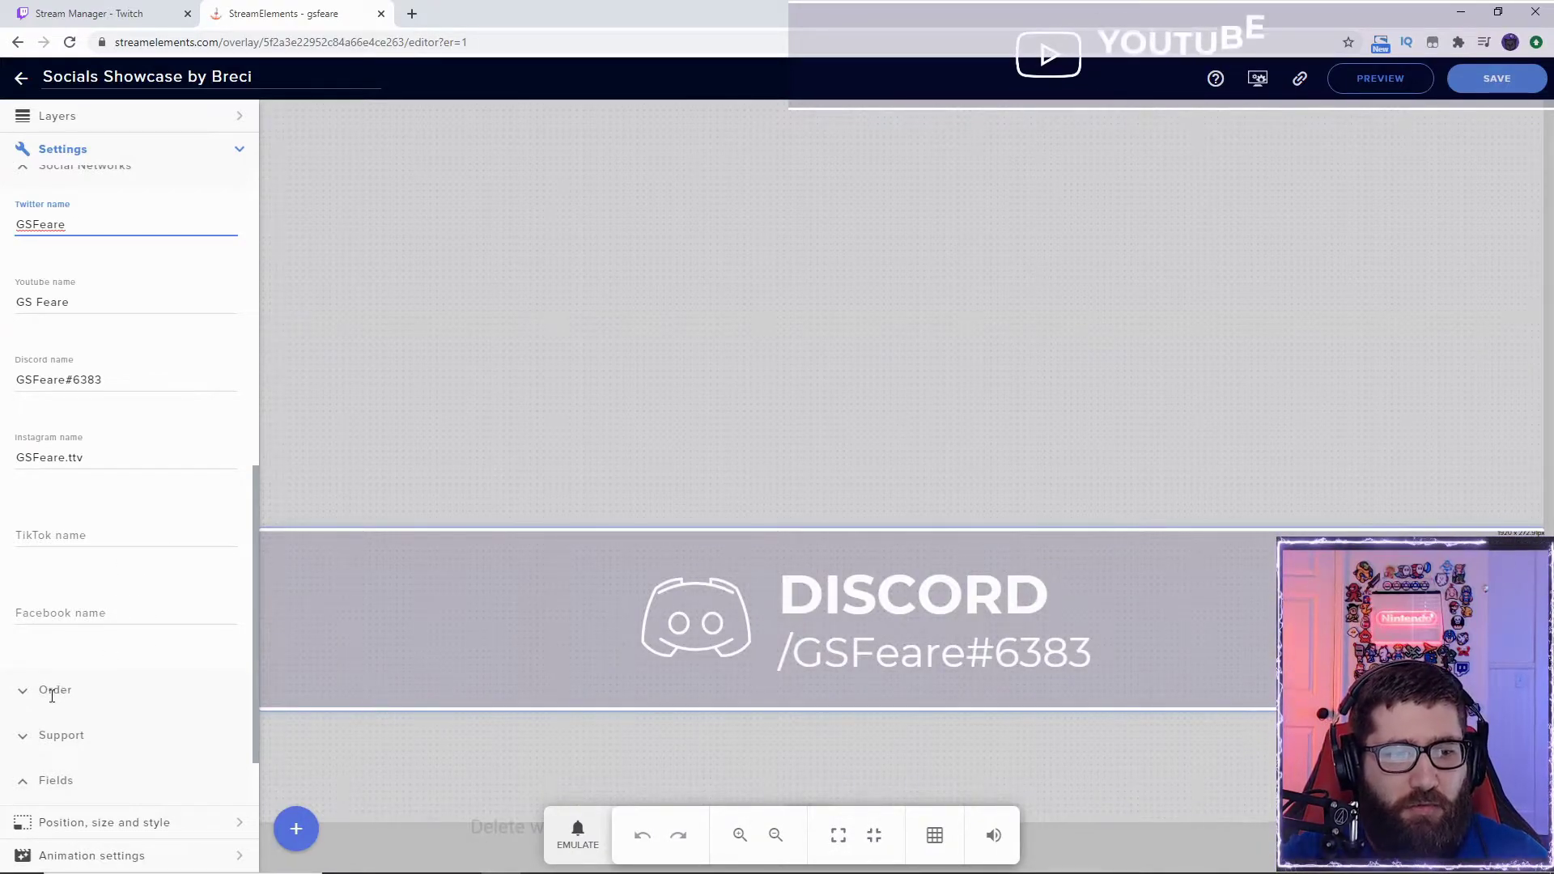
{"action": "left_click", "coordinate": [20, 695]}
{"action": "scroll", "coordinate": [195, 607], "scroll_direction": "down", "scroll_amount": 2}
{"action": "scroll", "coordinate": [194, 607], "scroll_direction": "down", "scroll_amount": 3}
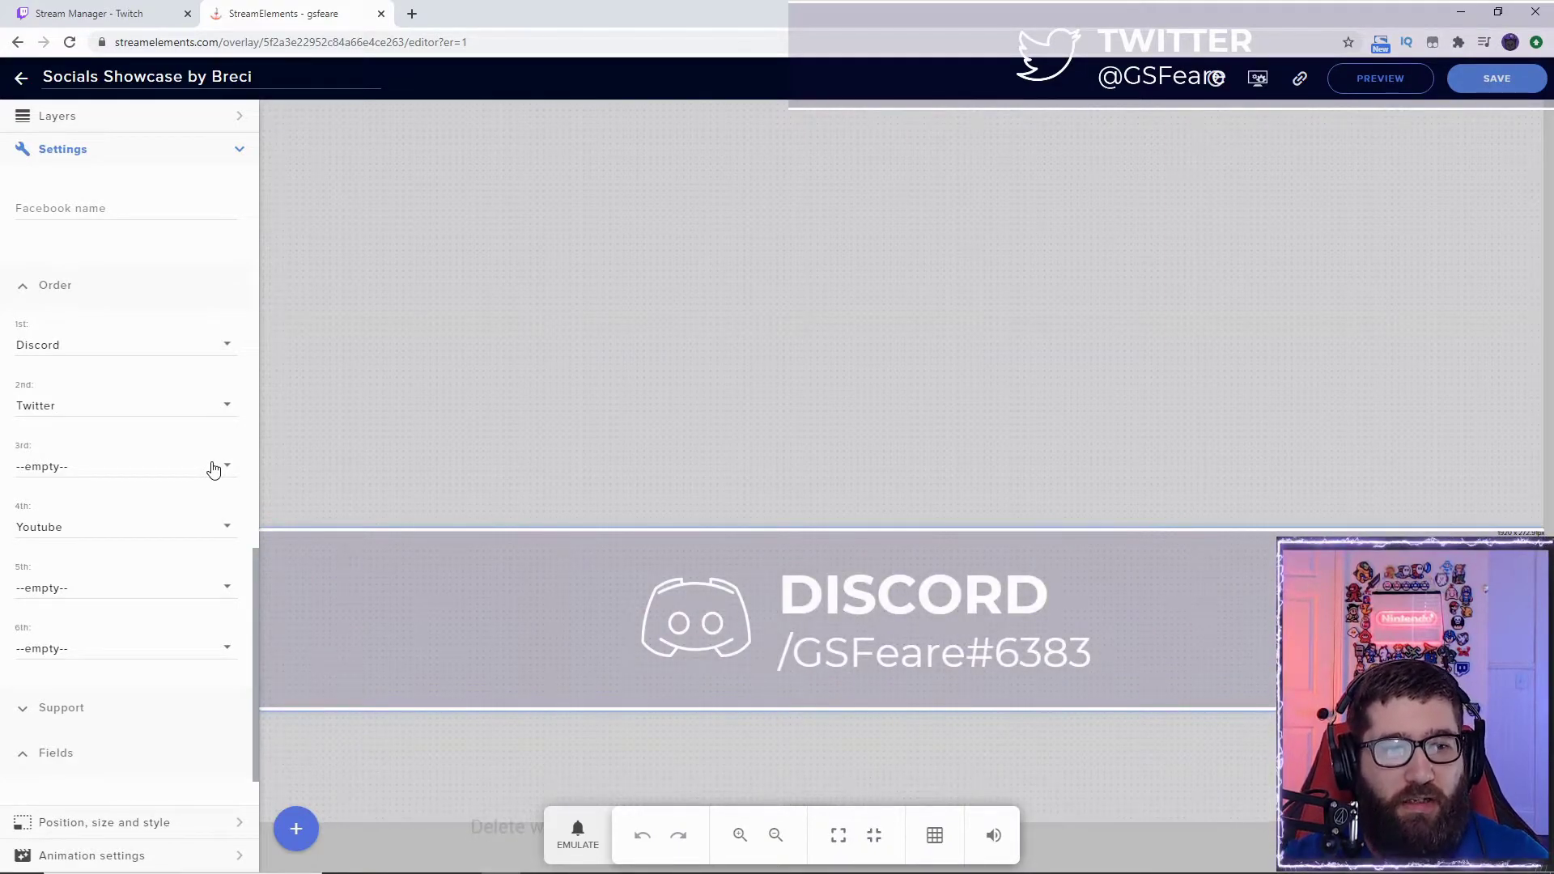
{"action": "left_click", "coordinate": [136, 473]}
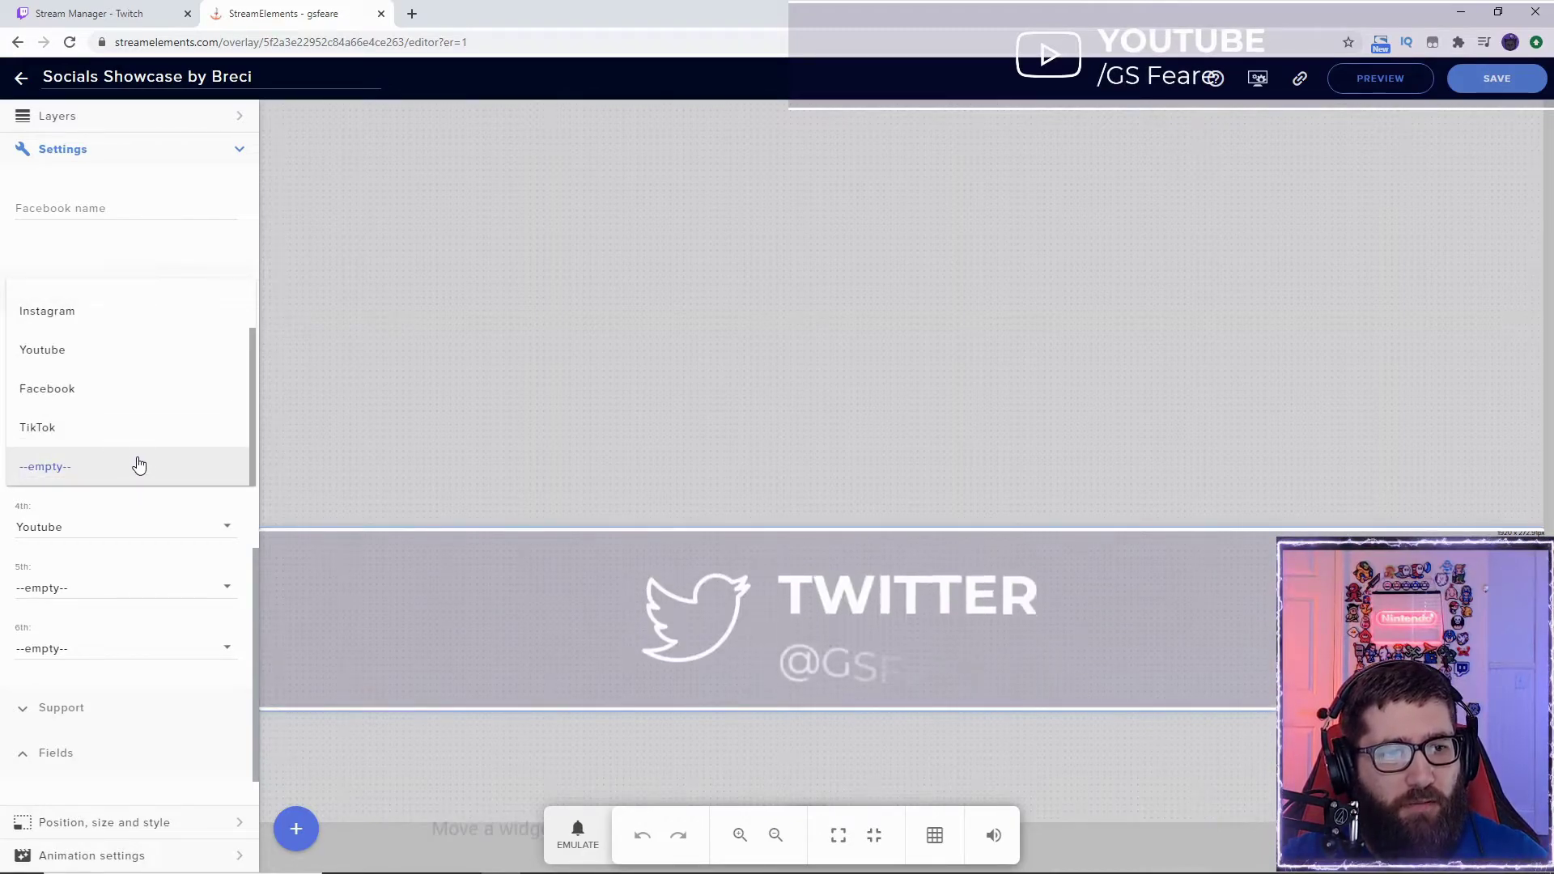
{"action": "left_click", "coordinate": [143, 465]}
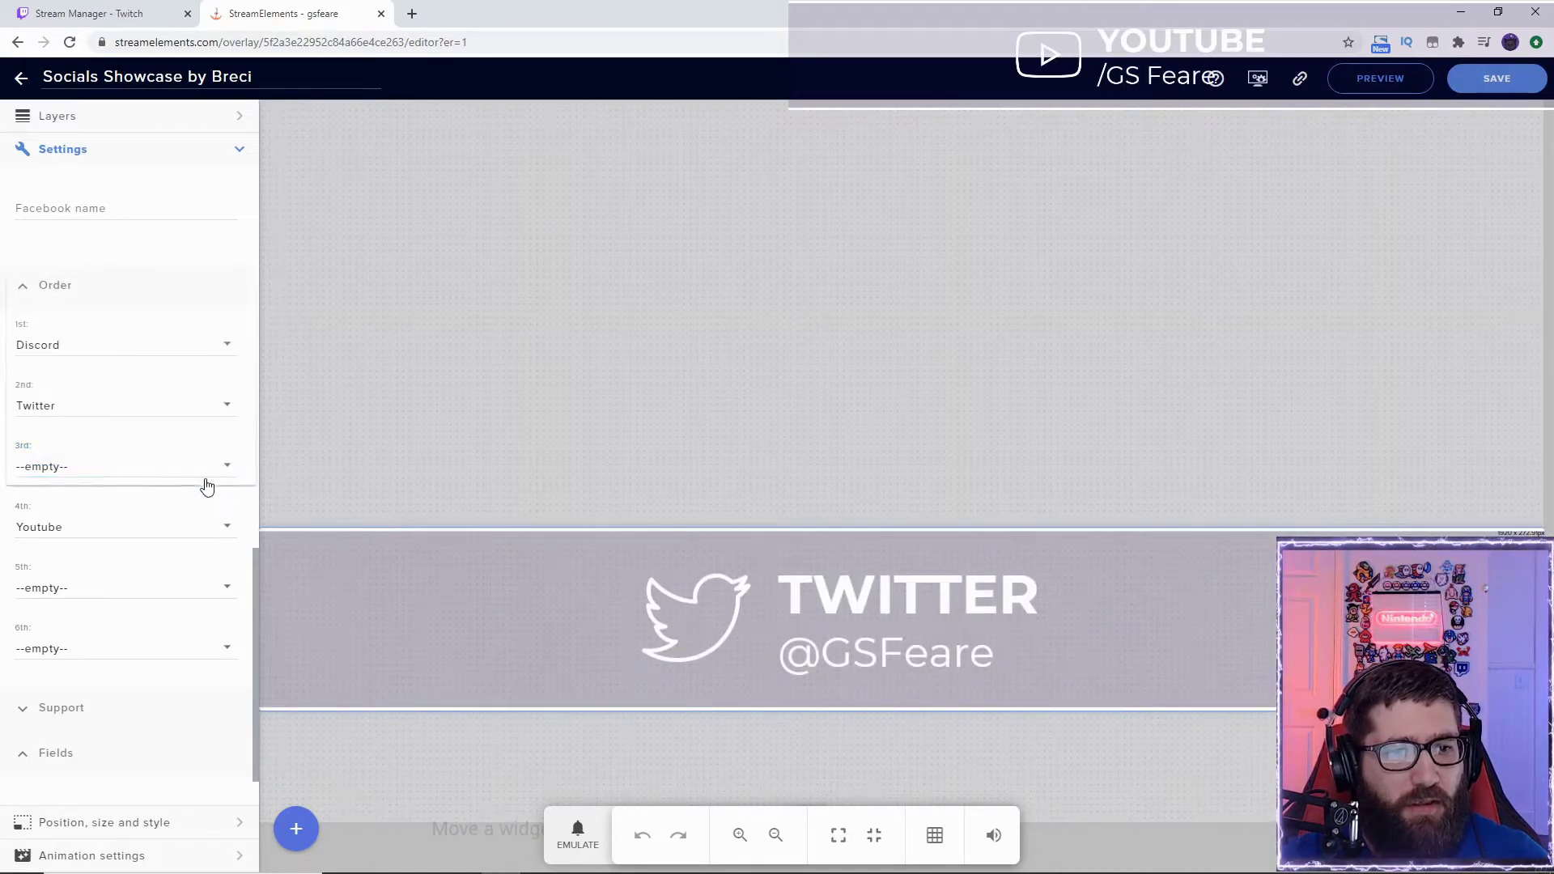
{"action": "left_click", "coordinate": [203, 488]}
{"action": "scroll", "coordinate": [191, 423], "scroll_direction": "up", "scroll_amount": 1}
{"action": "scroll", "coordinate": [127, 472], "scroll_direction": "down", "scroll_amount": 1}
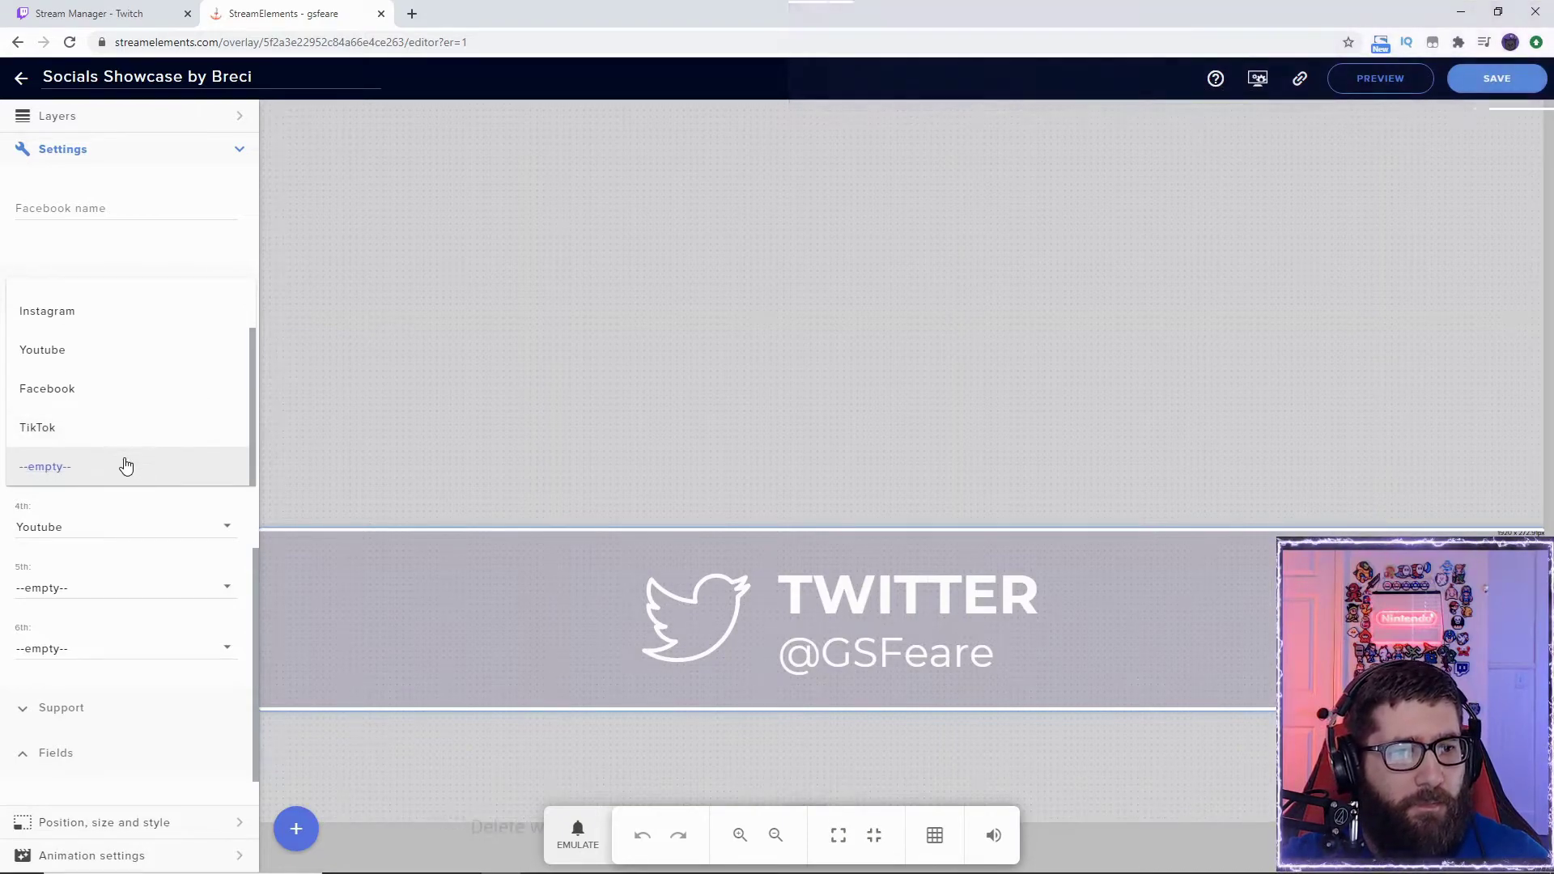
{"action": "left_click", "coordinate": [125, 467]}
{"action": "scroll", "coordinate": [195, 502], "scroll_direction": "down", "scroll_amount": 1}
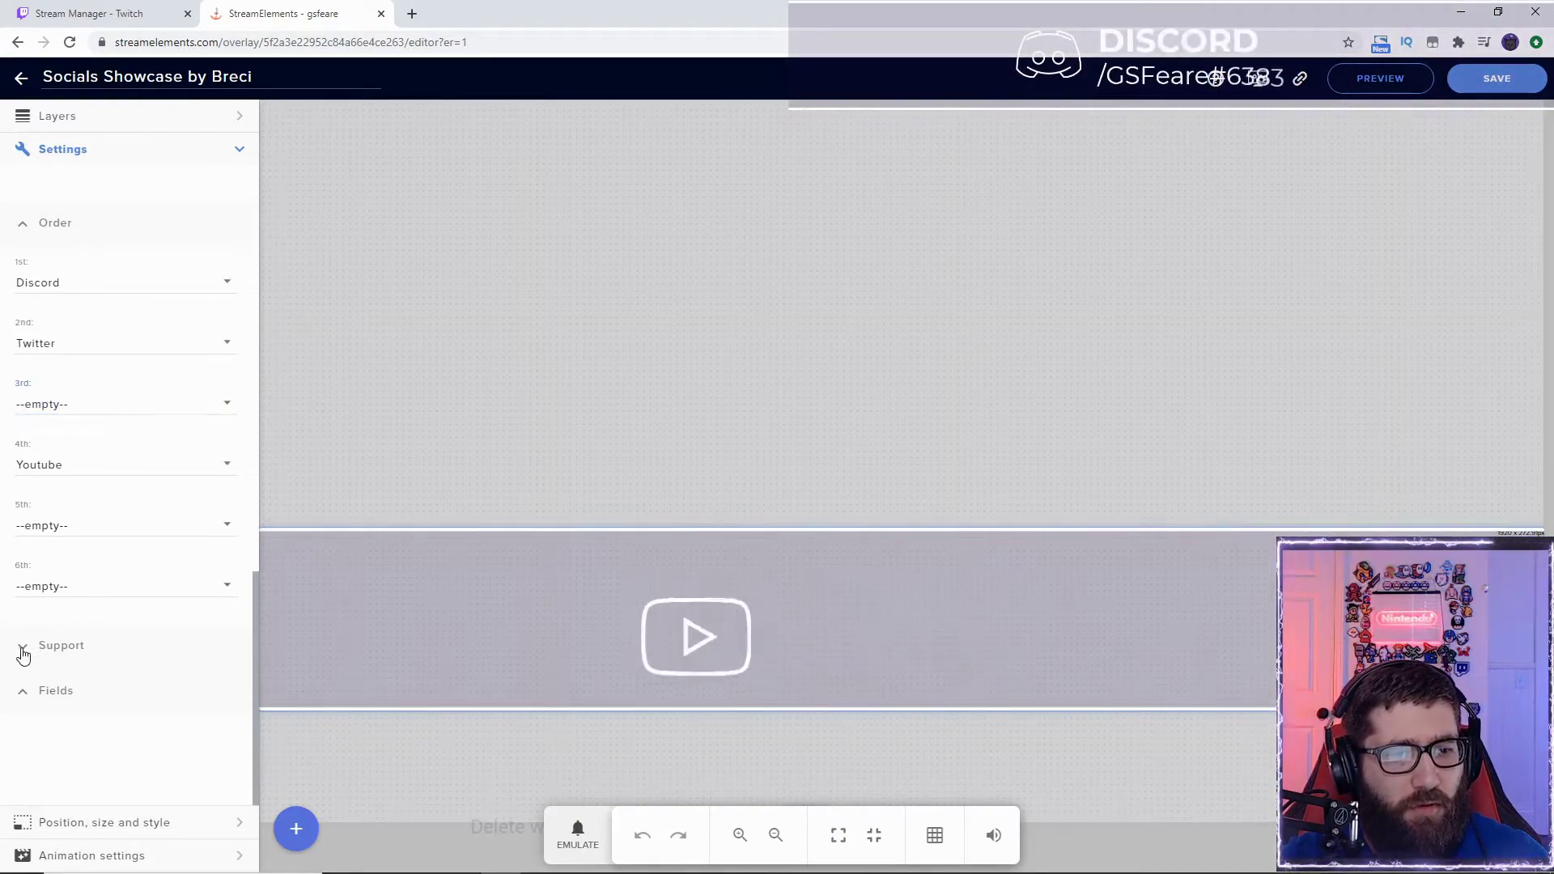
{"action": "left_click", "coordinate": [22, 648]}
{"action": "scroll", "coordinate": [114, 628], "scroll_direction": "down", "scroll_amount": 1}
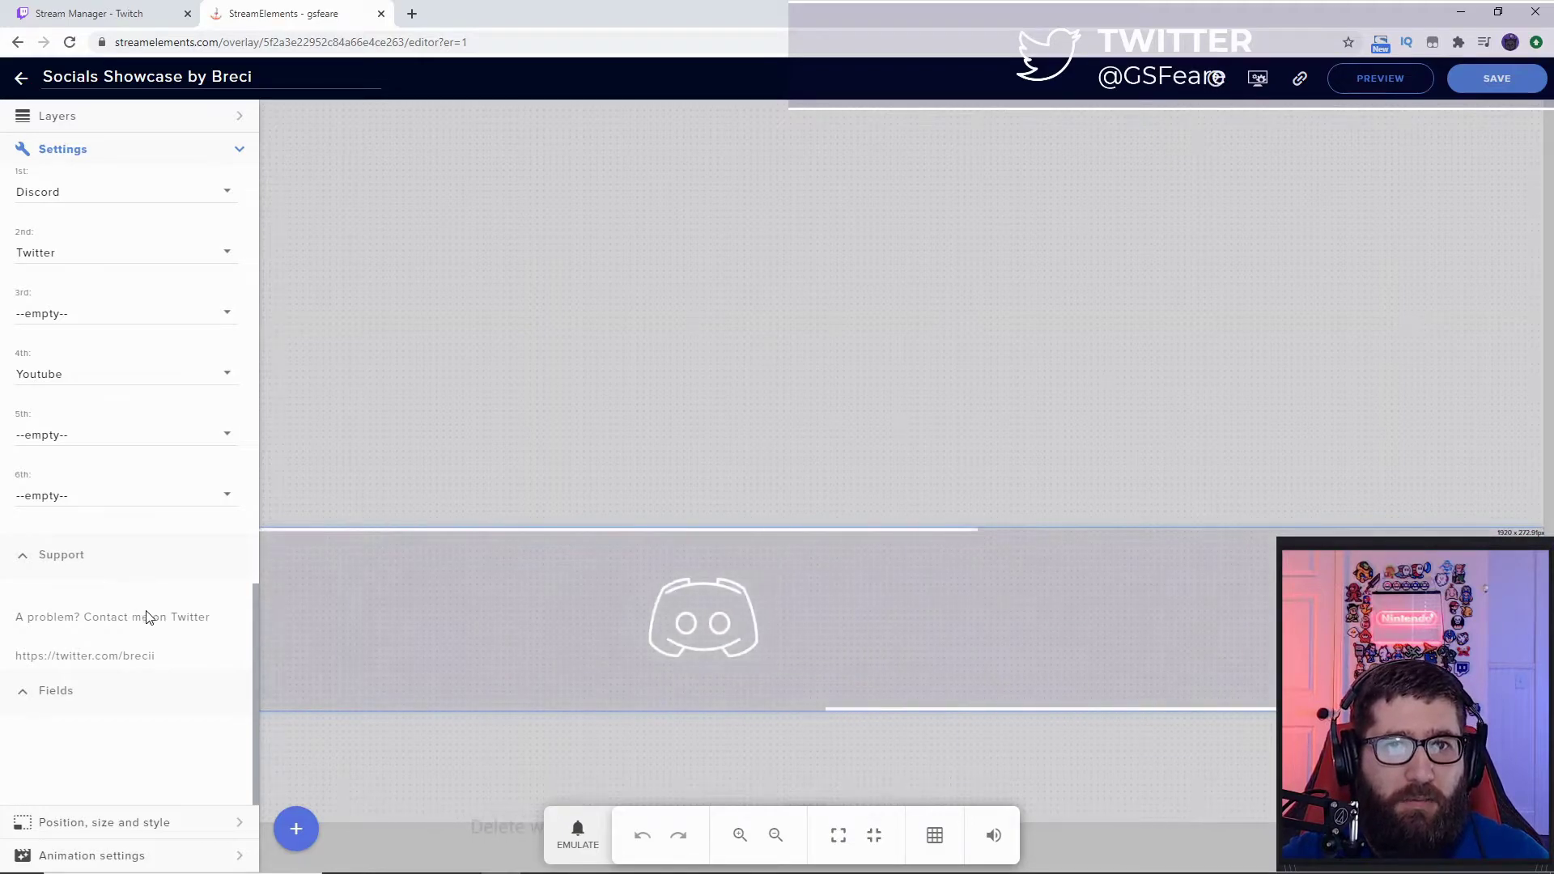
{"action": "left_click", "coordinate": [27, 559]}
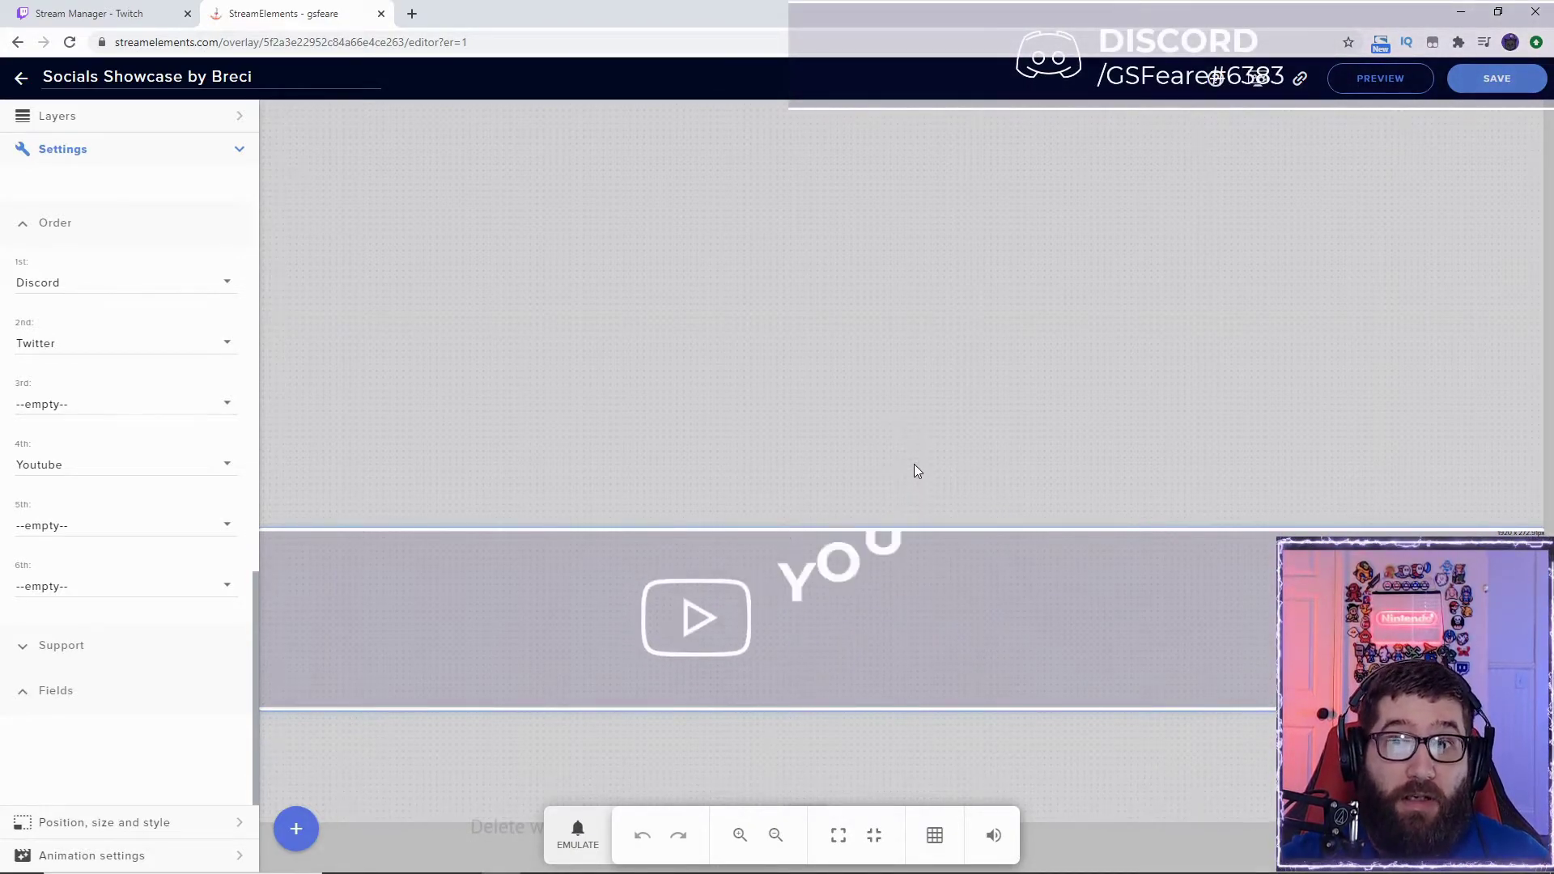
{"action": "left_click", "coordinate": [26, 704]}
{"action": "left_click", "coordinate": [27, 783]}
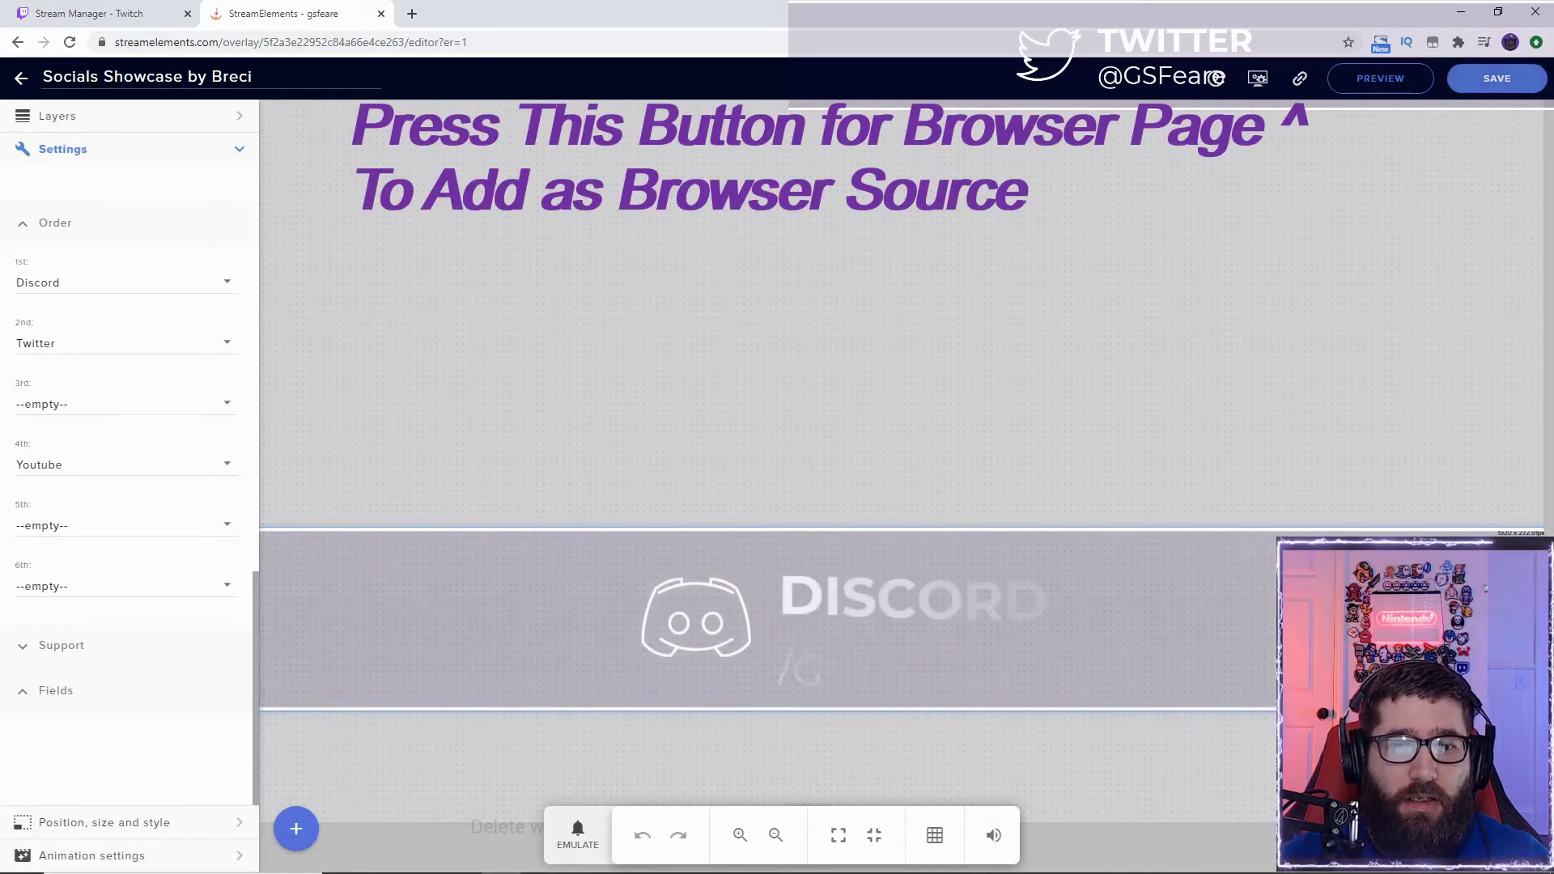
{"action": "mouse_move", "coordinate": [651, 870]}
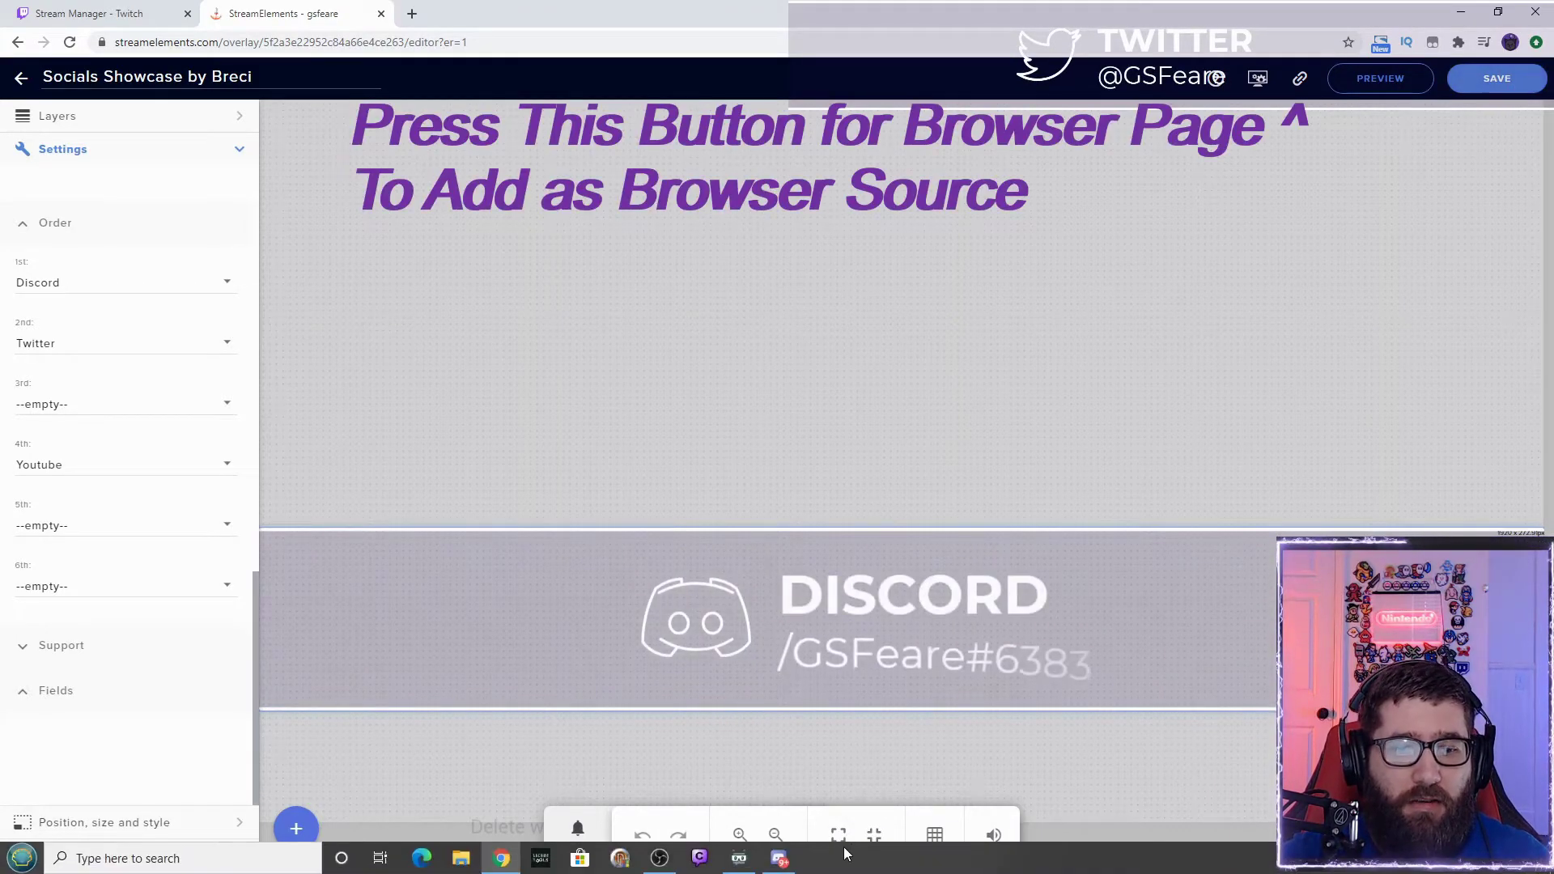
- Return to OBS and inspect the socialsss source's options in the Agoraphobia scene without changes
{"action": "left_click", "coordinate": [659, 858]}
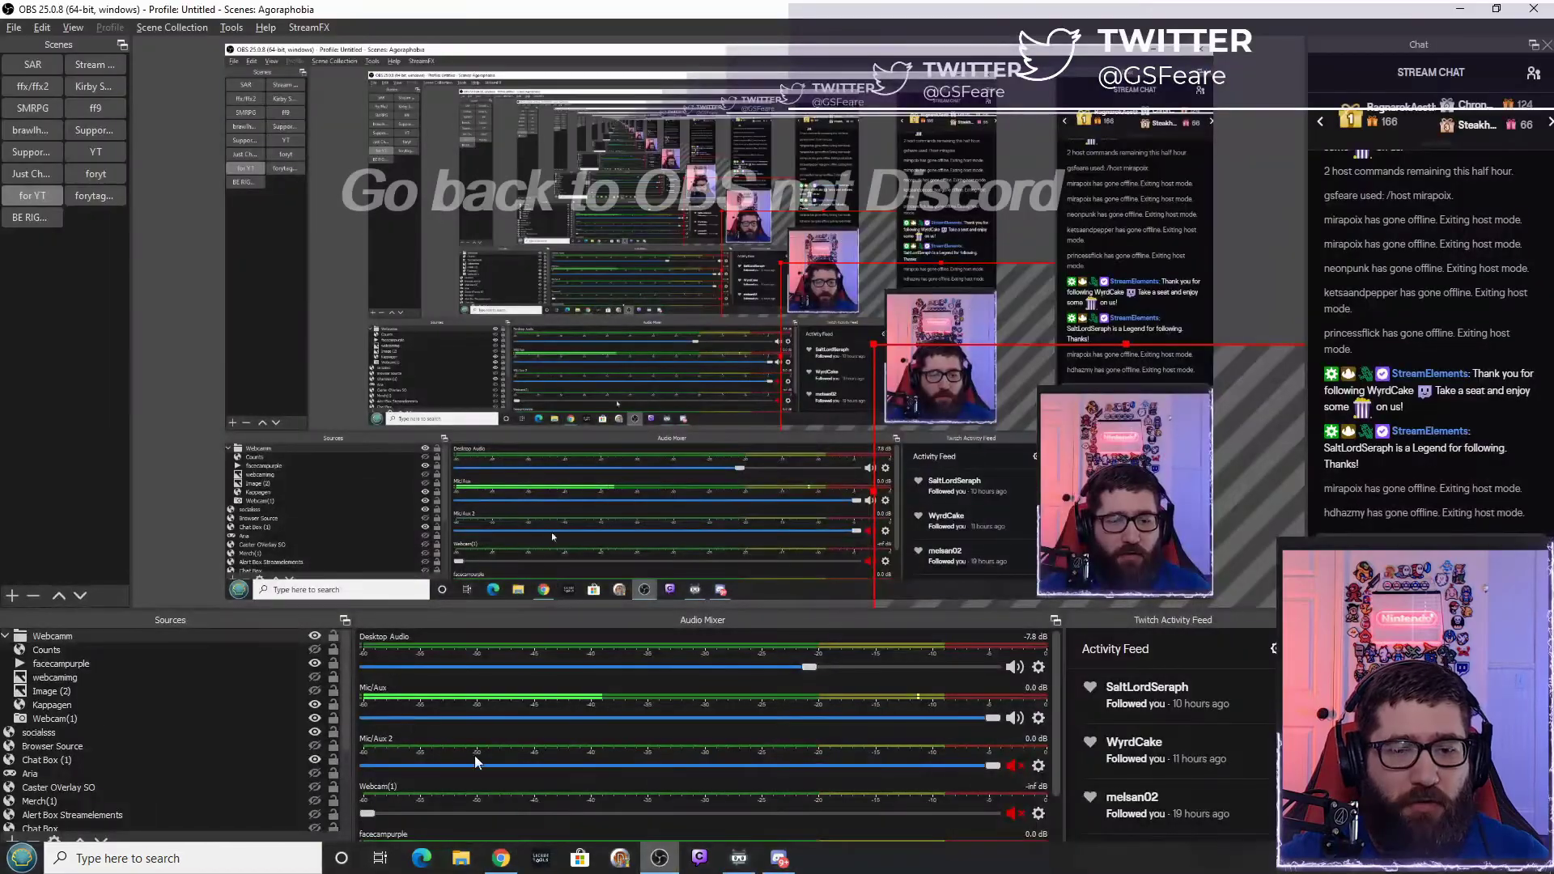
{"action": "right_click", "coordinate": [77, 730]}
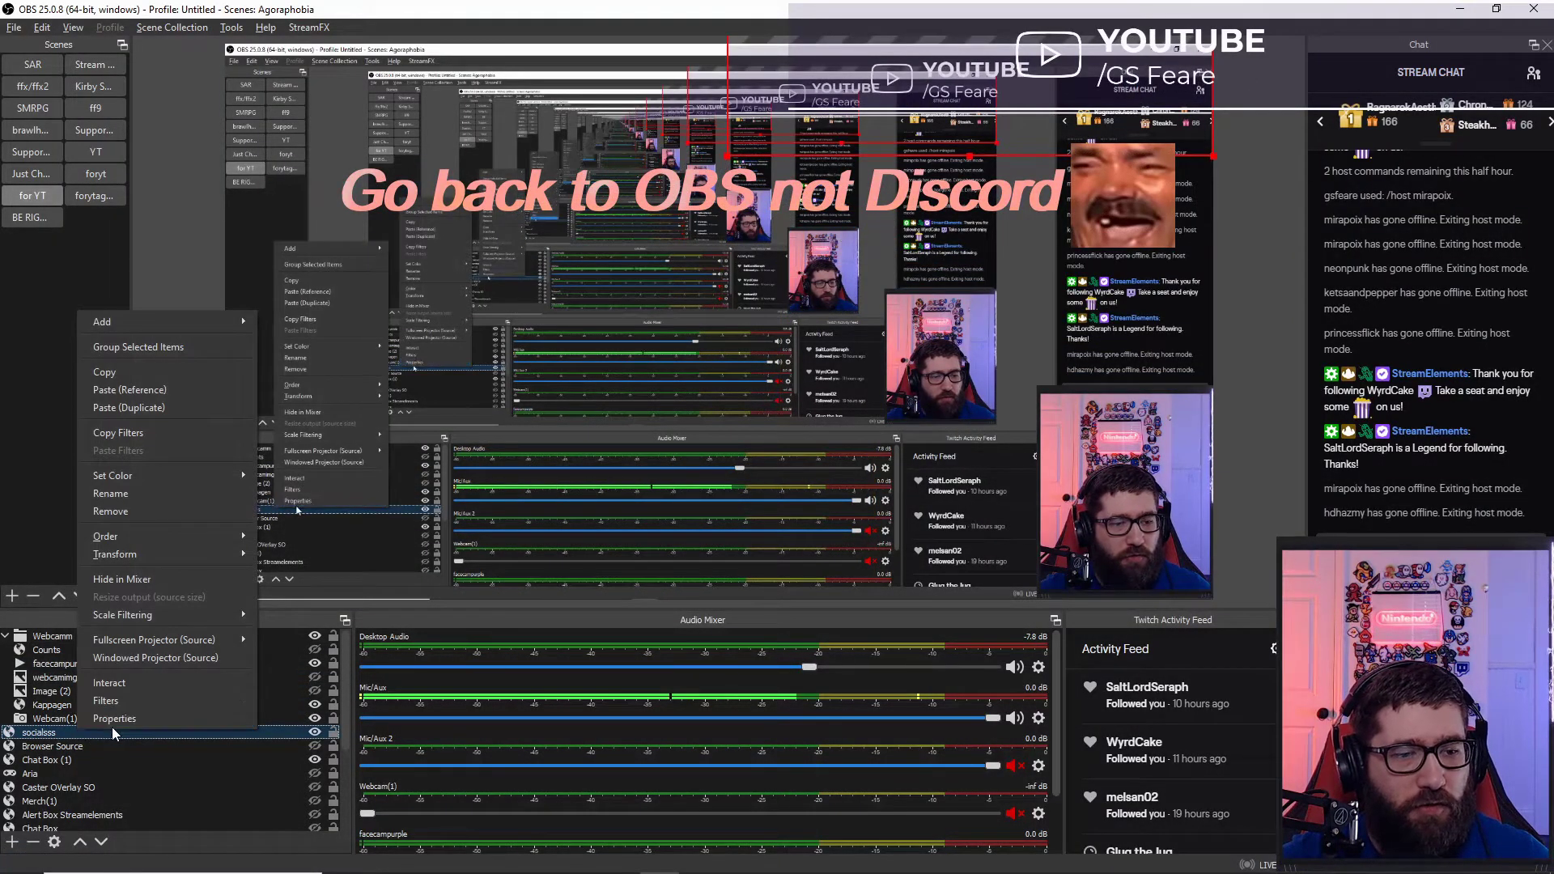
{"action": "left_click", "coordinate": [383, 624]}
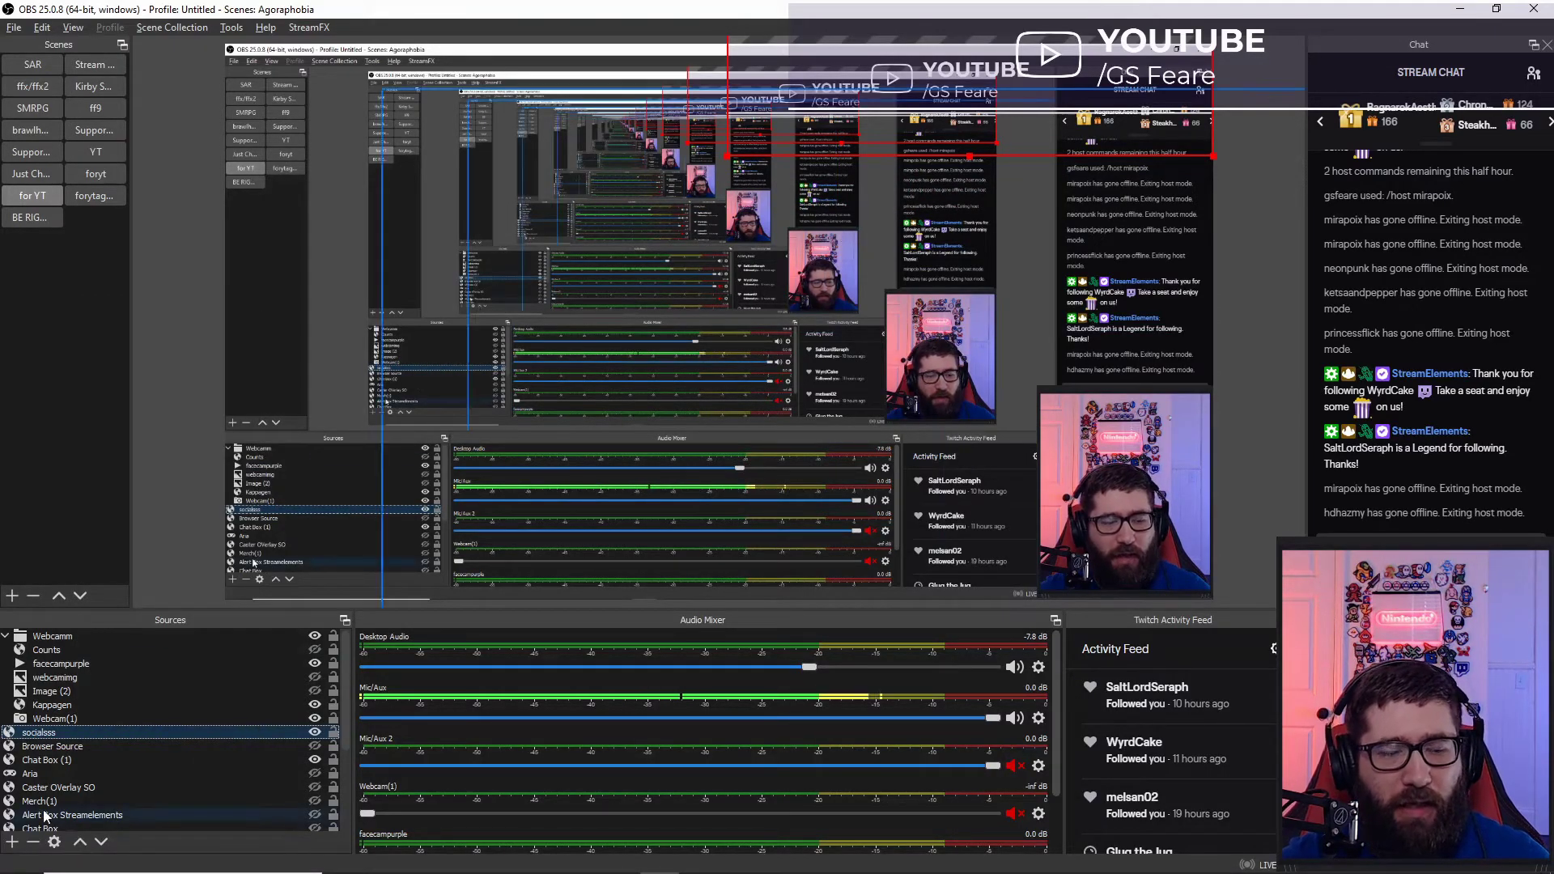